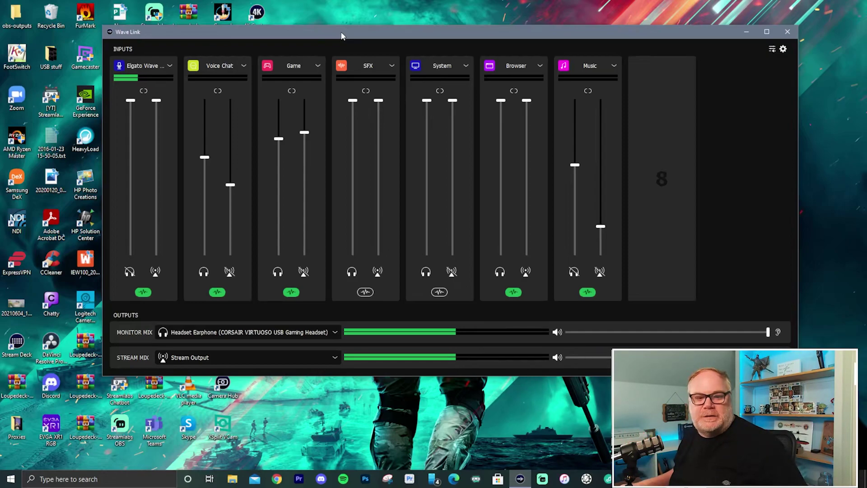
Nudge the Wave Link mixer window and move the MCompressor plug-in window aside.
drag(355, 38, 367, 36)
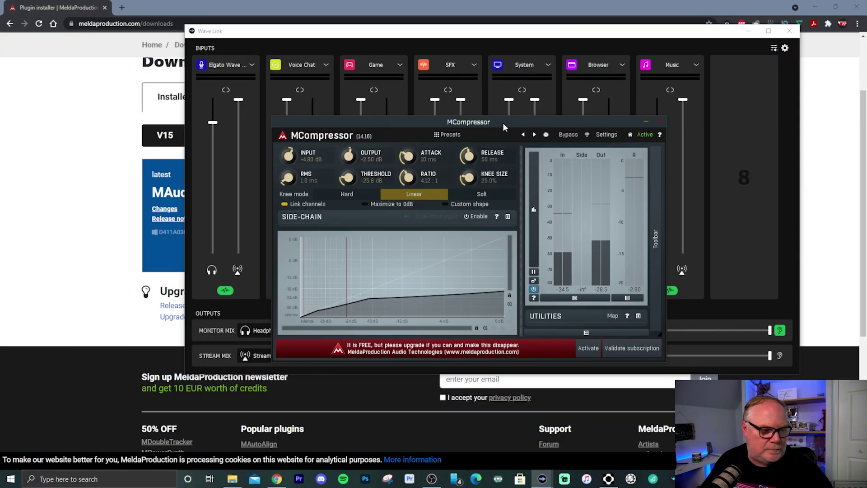
drag(502, 123, 502, 125)
Close MCompressor and bring up the Denoiser plug-in's controls on the mic channel.
click(658, 124)
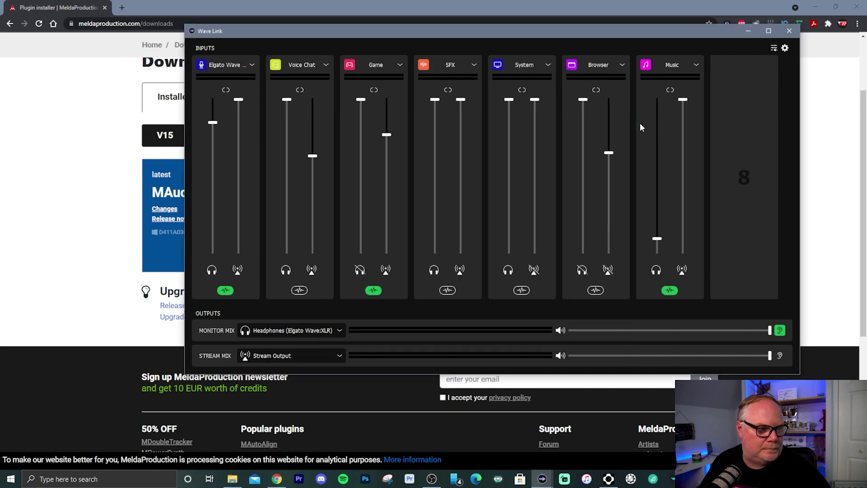
click(225, 290)
click(285, 192)
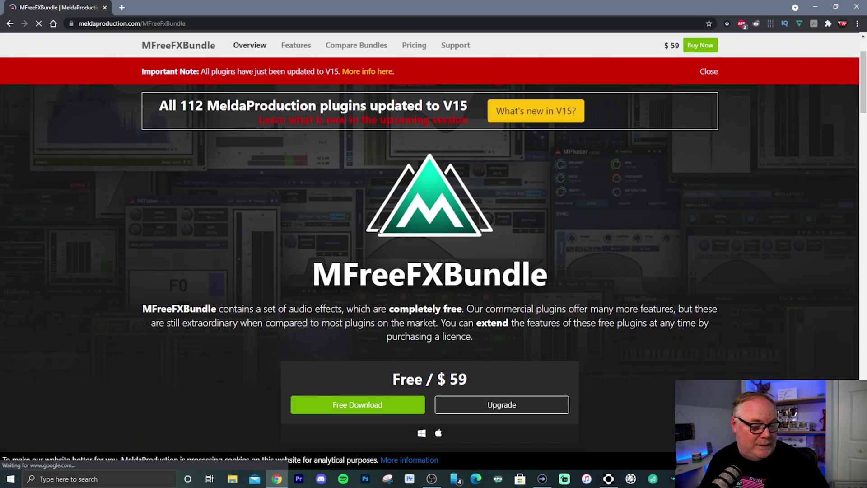
Download the Windows MAudioPlugins 15.00 installer from the MFreeFXBundle page via Cloud download (preferred).
scroll(372, 251, down, 4)
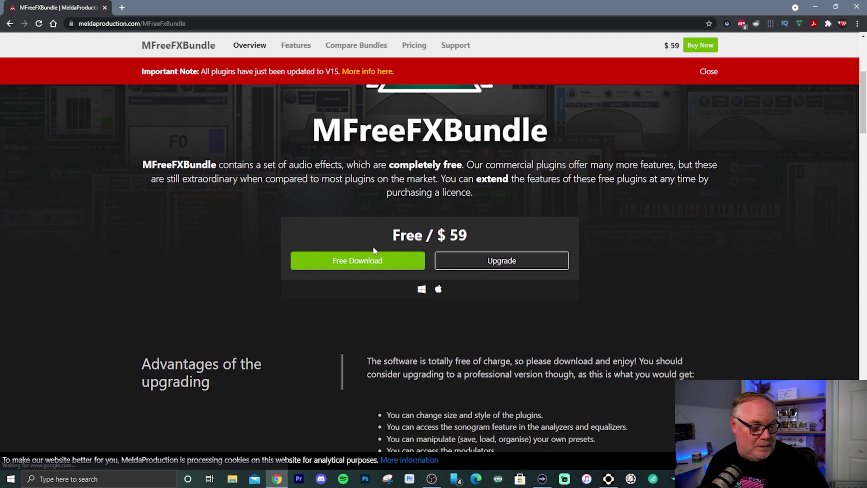
click(372, 257)
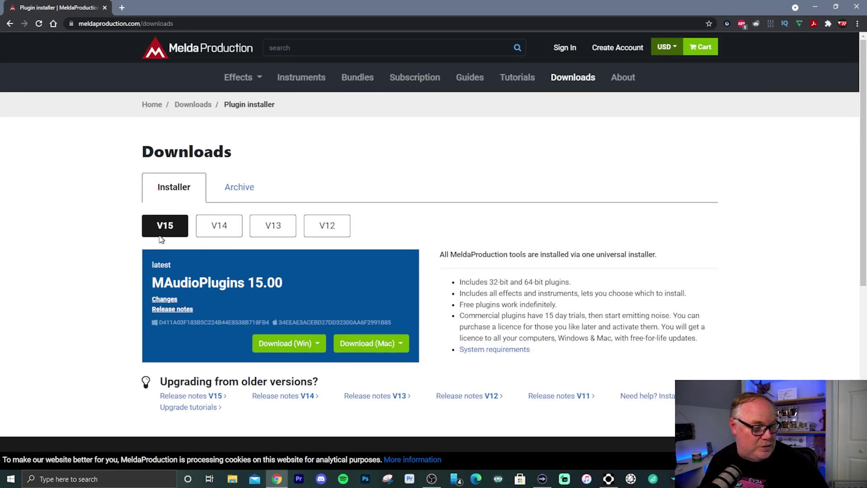
scroll(236, 243, down, 2)
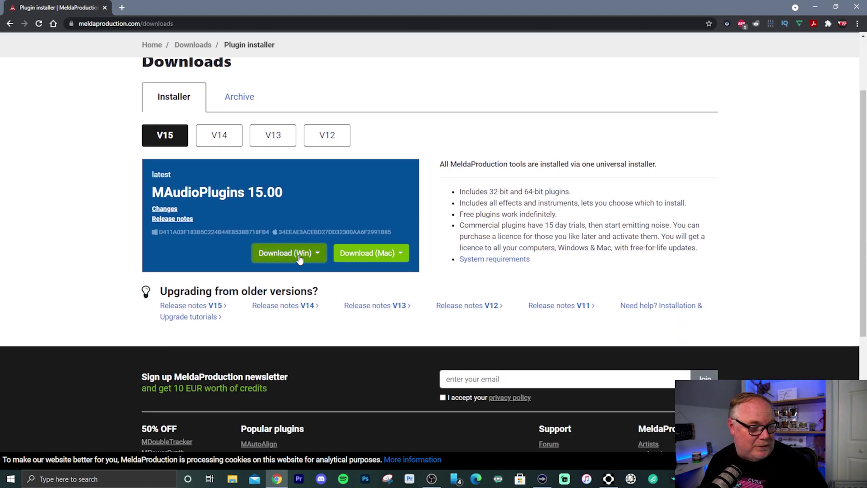
click(299, 257)
click(301, 275)
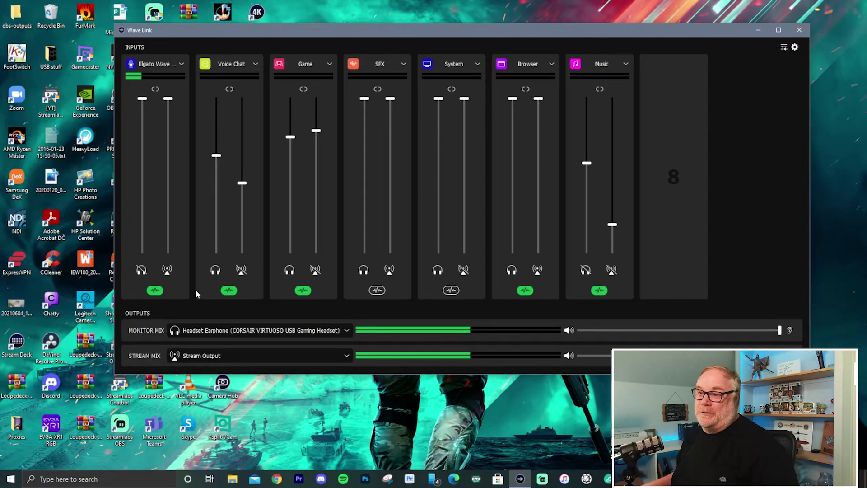
Show the Elgato Wave mic effects and browse the Effect plug-in list without adding anything.
click(154, 290)
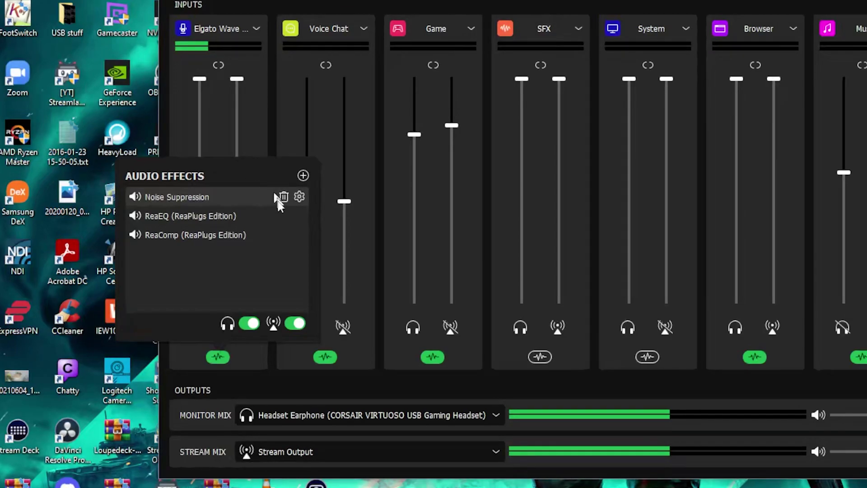
click(302, 176)
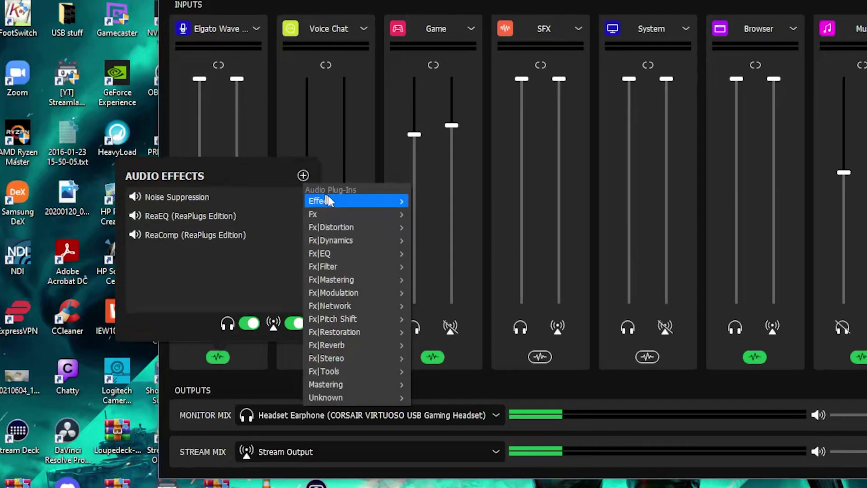
mouse_move(331, 198)
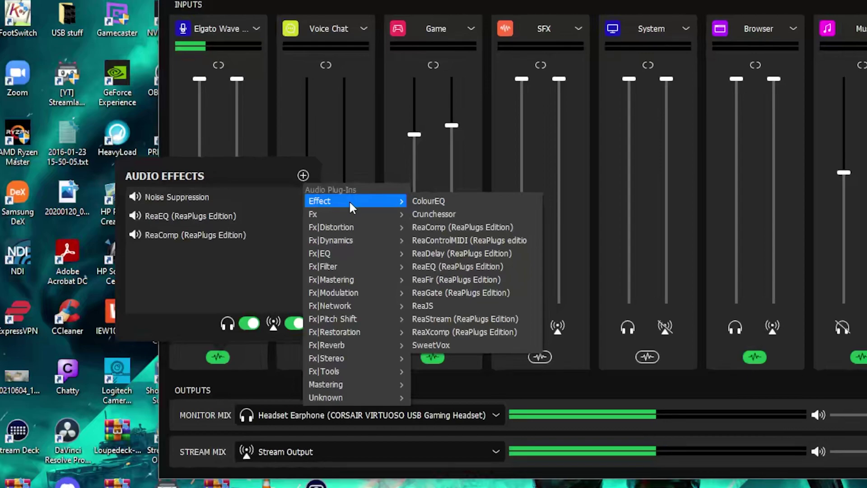
click(228, 177)
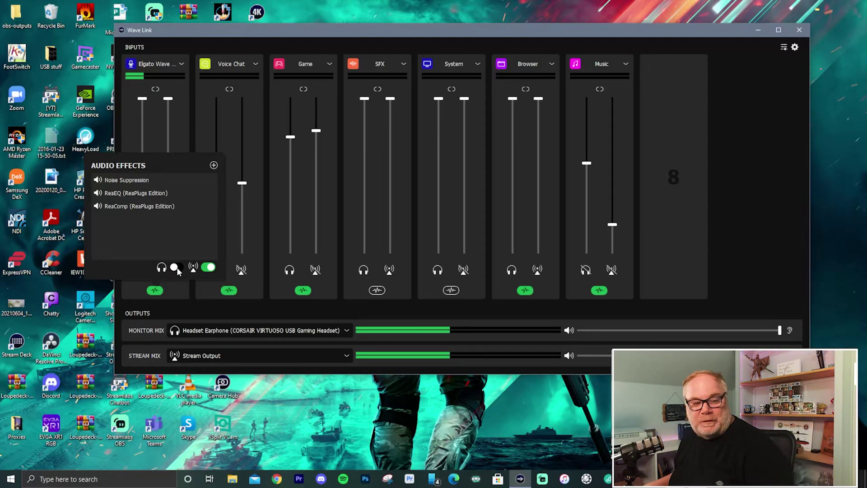
Turn the headphone toggle back on so mic effects reach both Monitor Mix and Stream Mix.
click(177, 268)
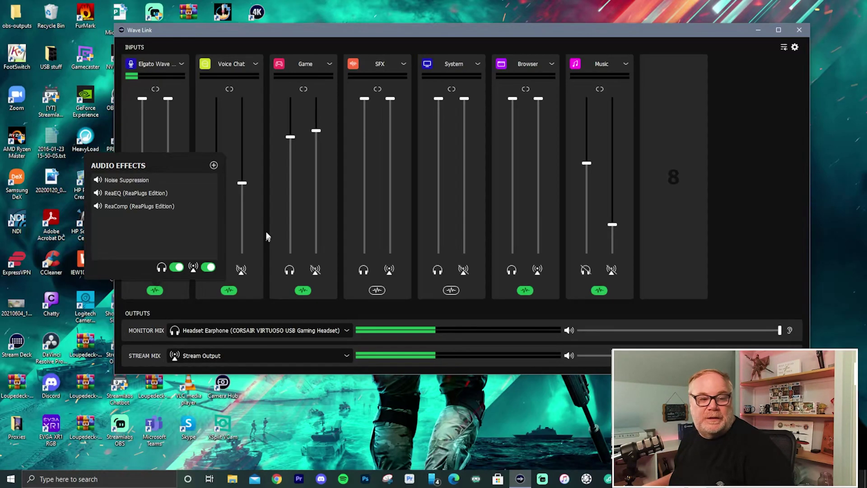
mouse_move(214, 196)
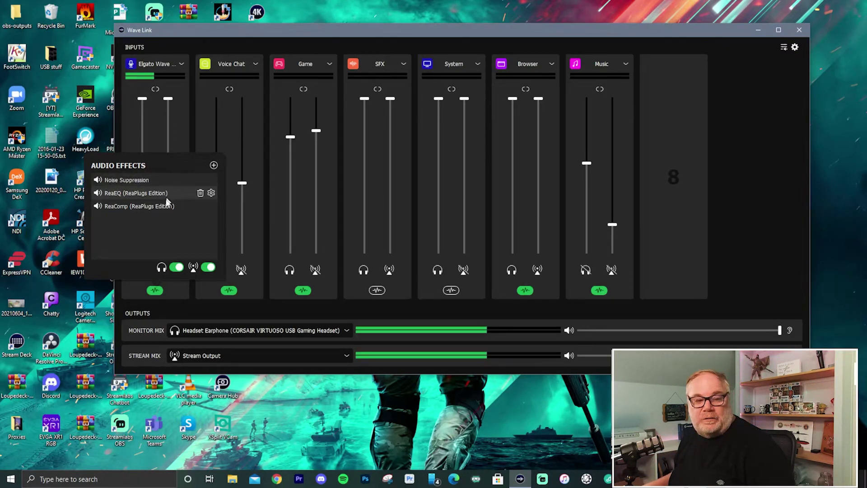
mouse_move(145, 208)
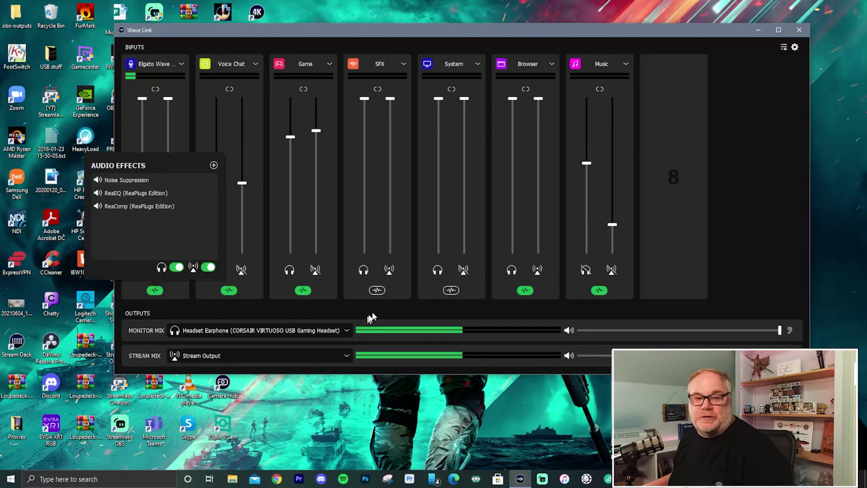
Close the mic effects panel and show the Voice Chat channel's ReaComp-only effect chain.
click(277, 29)
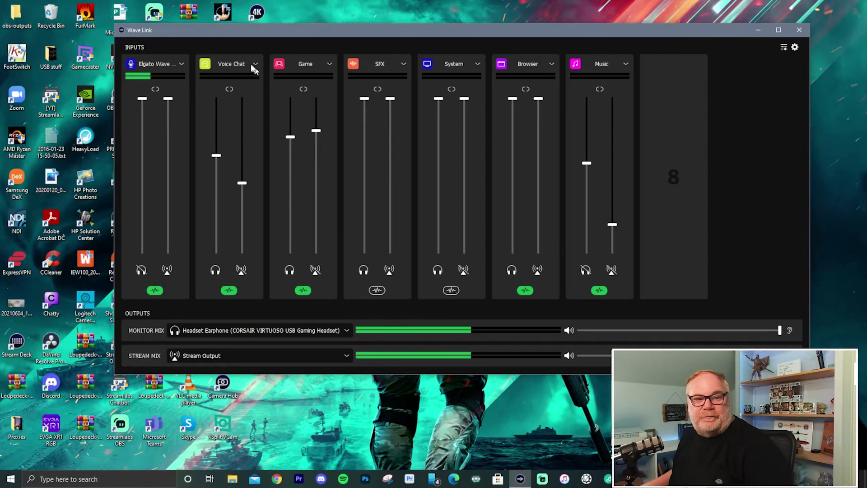
click(227, 291)
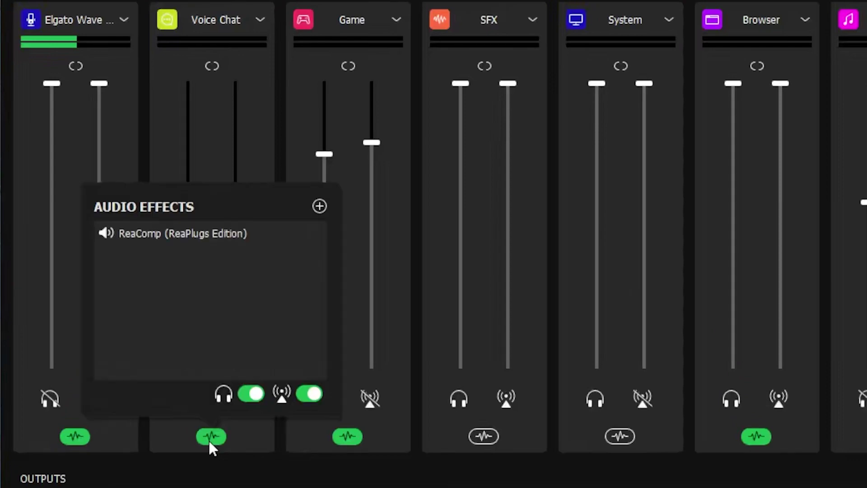
mouse_move(171, 234)
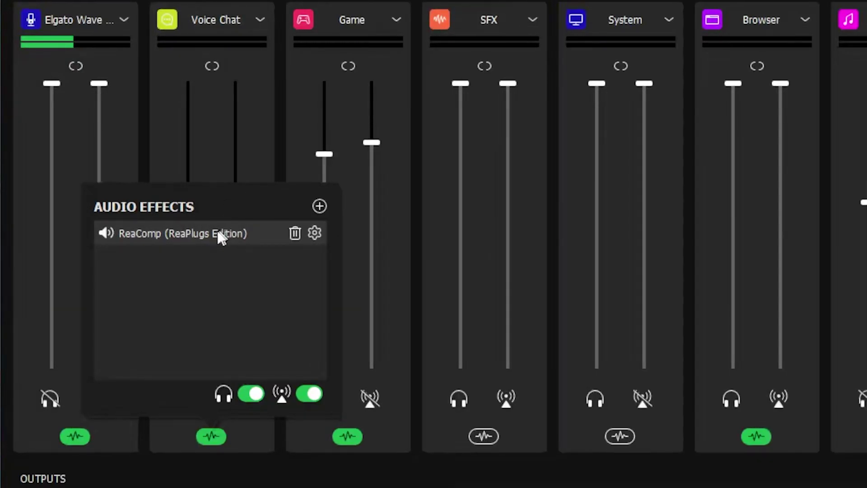
Close Voice Chat effects and browse the Game channel's plug-in list under Fx|Network.
click(308, 333)
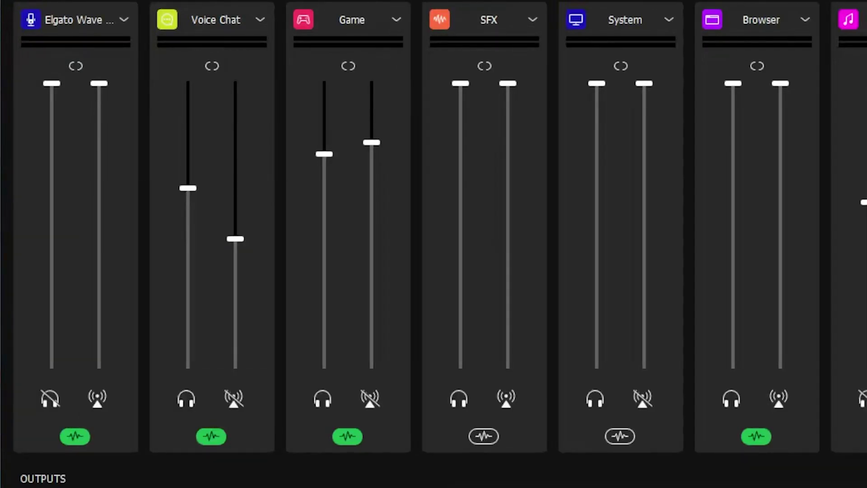
click(339, 436)
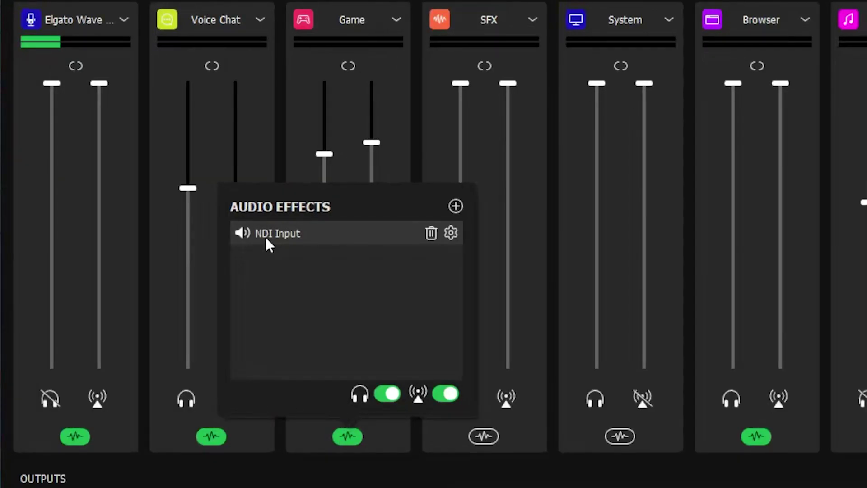
click(456, 206)
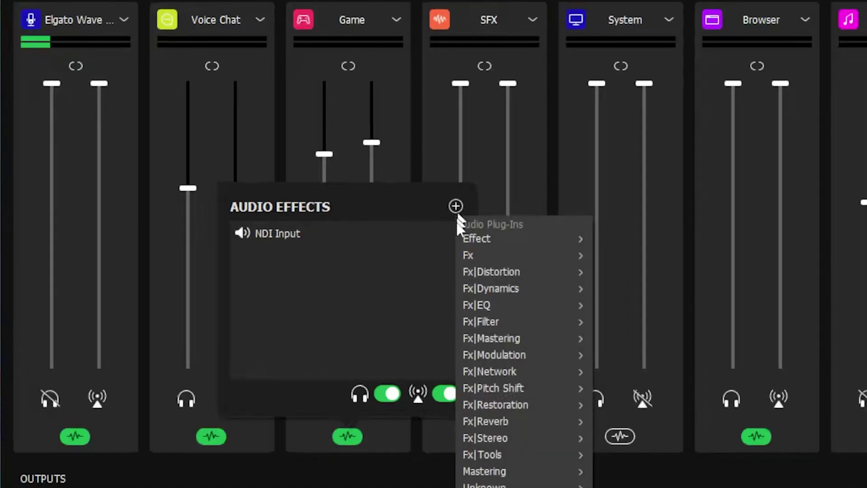
mouse_move(489, 377)
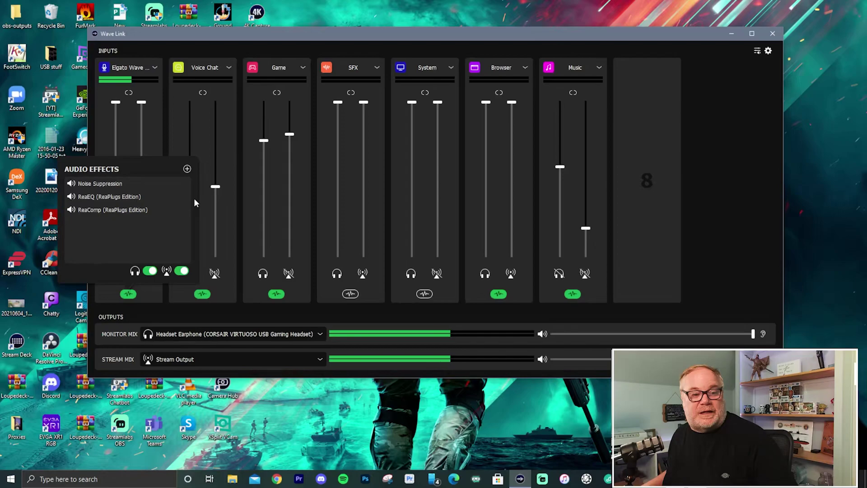
Open the mic's ReaEQ and look through its high-pass, band 3, high-shelf and band 5 settings.
click(184, 196)
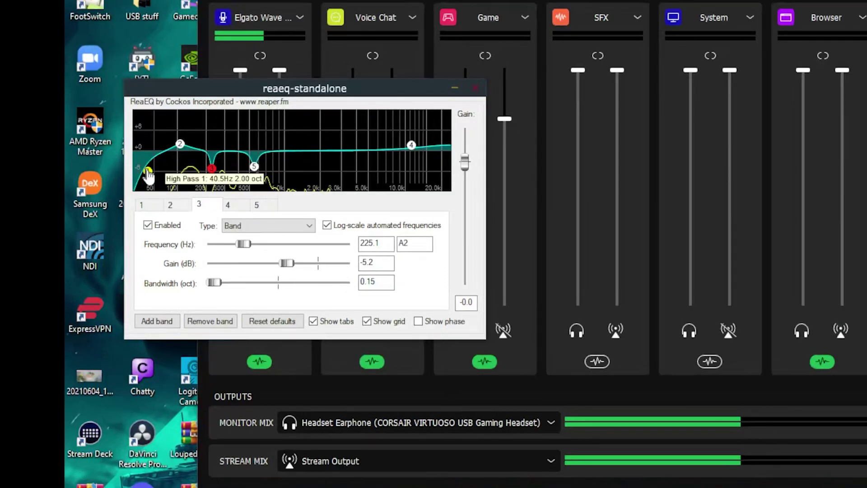
click(150, 206)
click(170, 205)
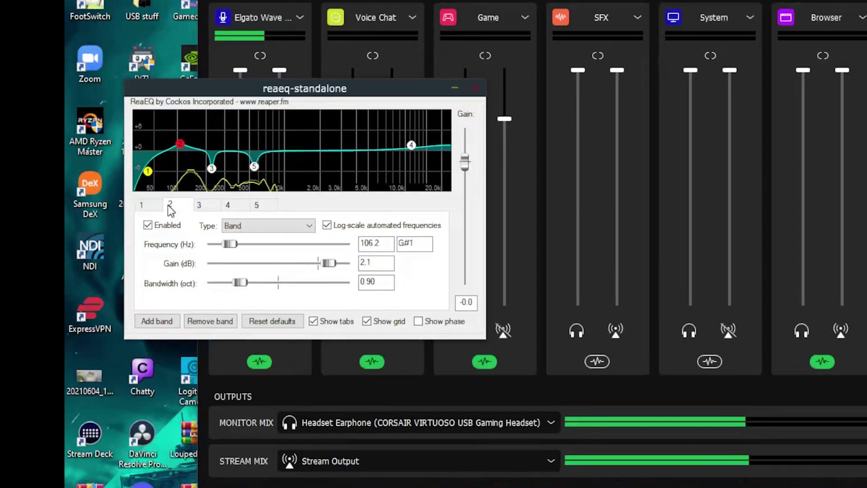
click(200, 205)
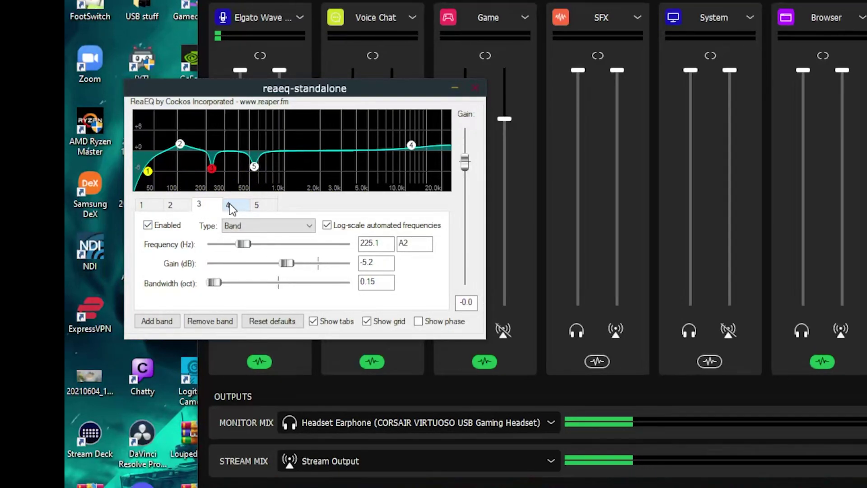
click(230, 206)
click(212, 205)
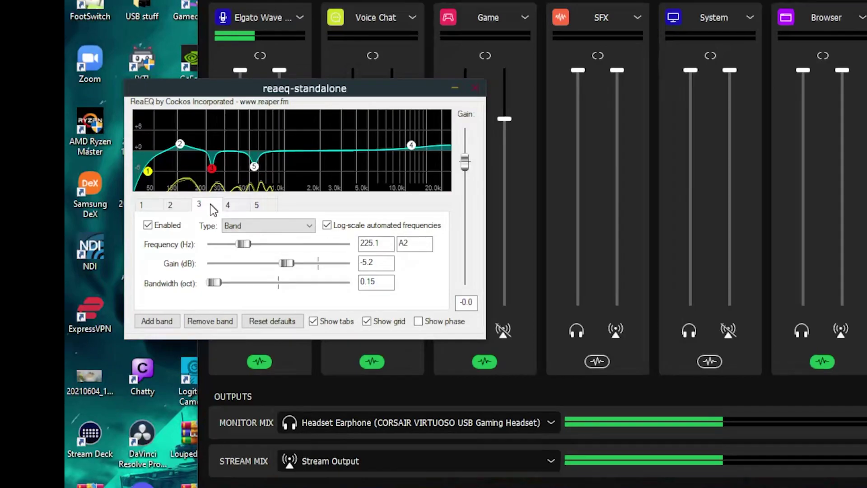
click(264, 205)
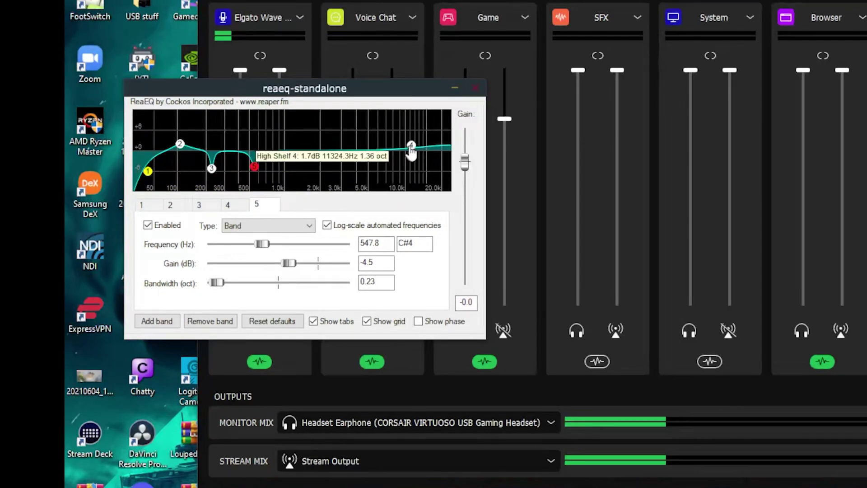
click(228, 205)
Show EQ band 2 (106.2 Hz, 2.1 dB, 0.90 oct) and move the window up and right.
mouse_move(412, 152)
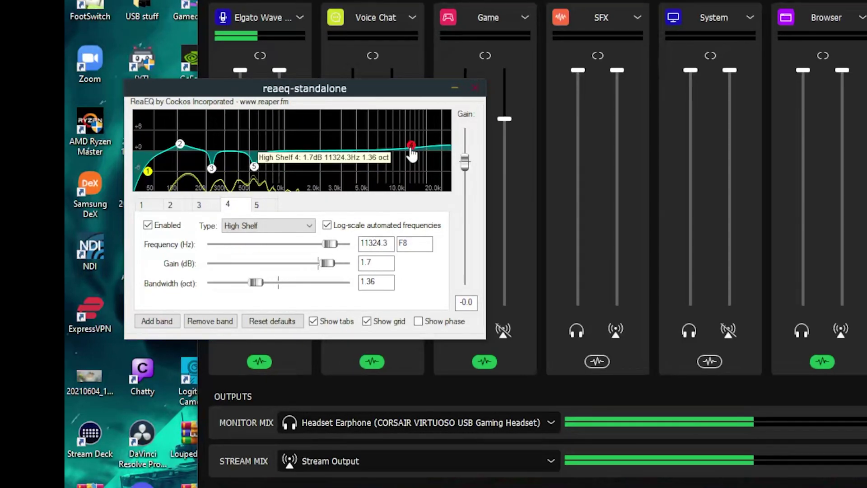
mouse_move(181, 153)
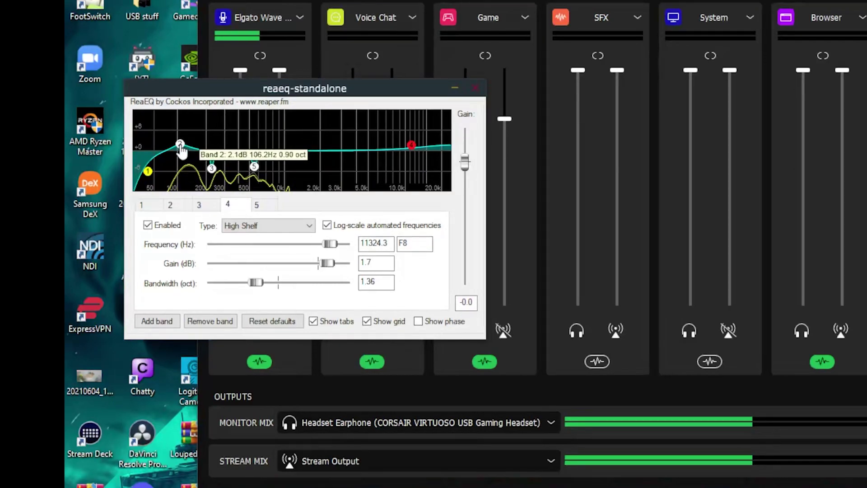
click(173, 206)
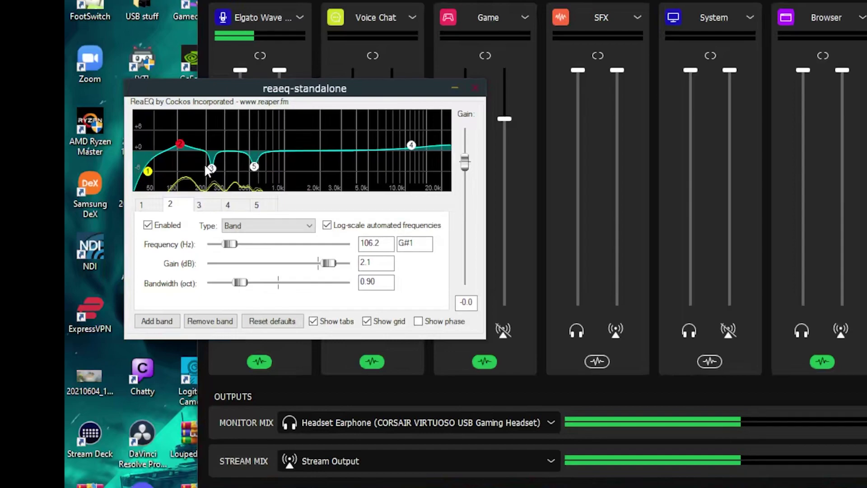
mouse_move(183, 150)
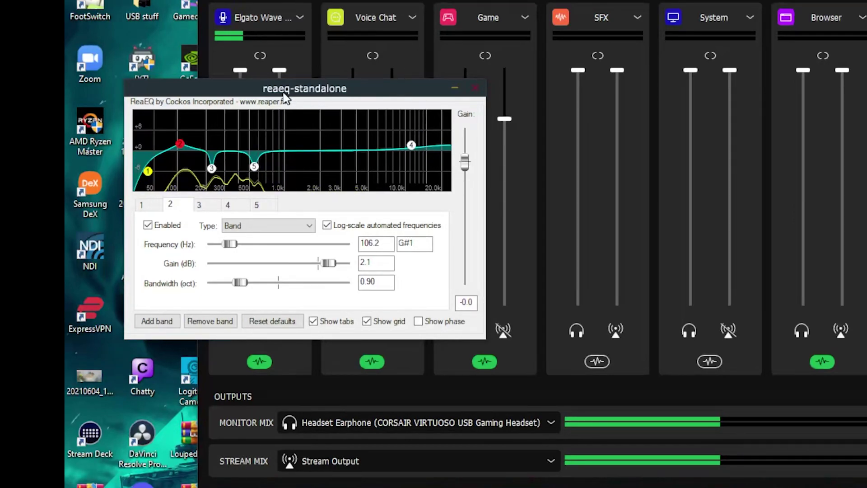
drag(363, 85, 411, 70)
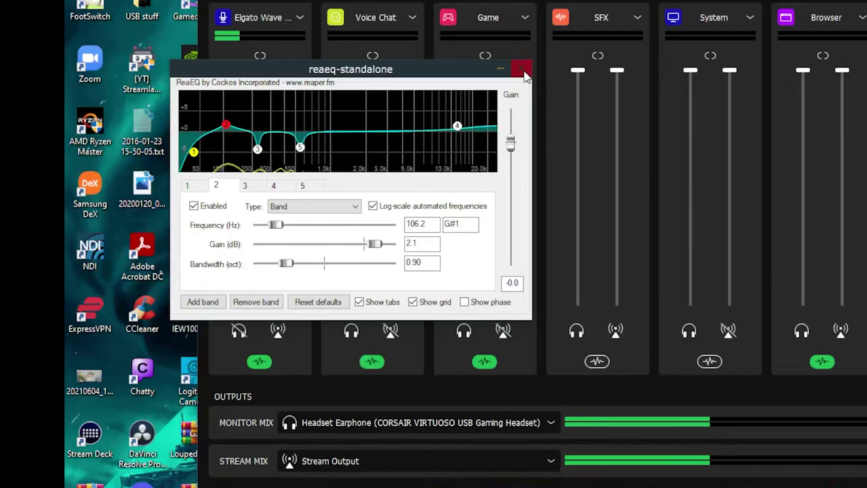
Open the mic's ReaComp and set release to 98 ms and threshold to -39.4 dB.
click(523, 73)
click(253, 364)
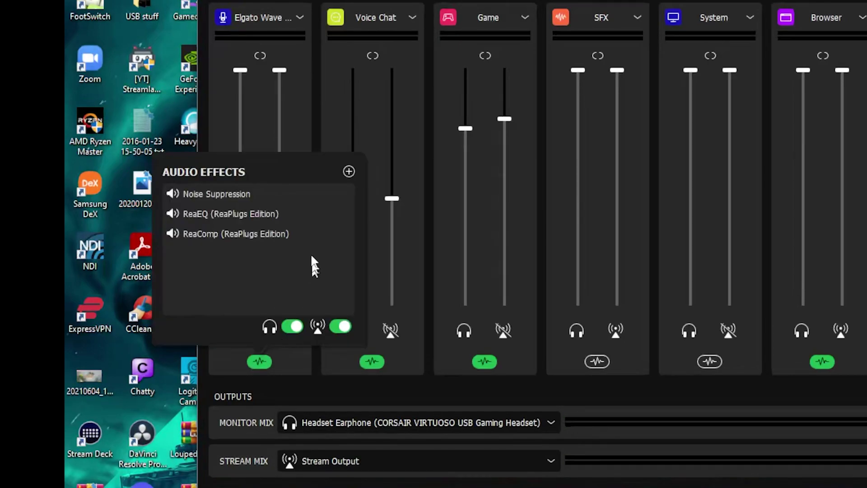
click(346, 233)
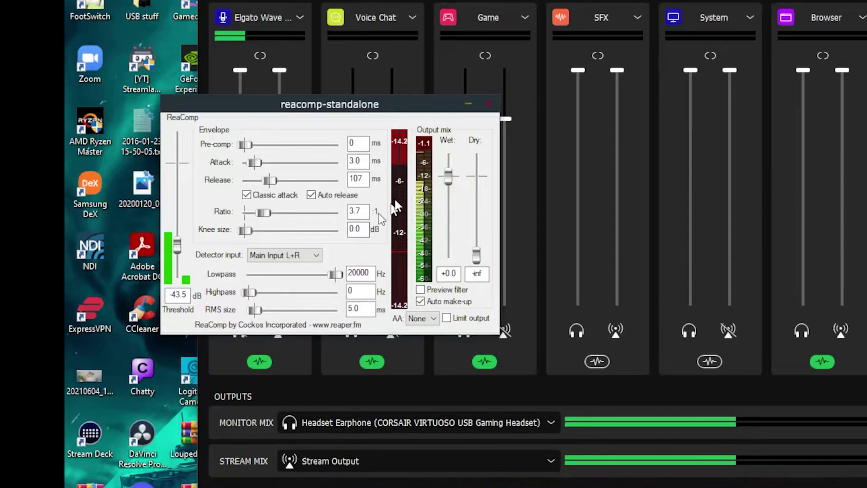
drag(360, 107, 533, 94)
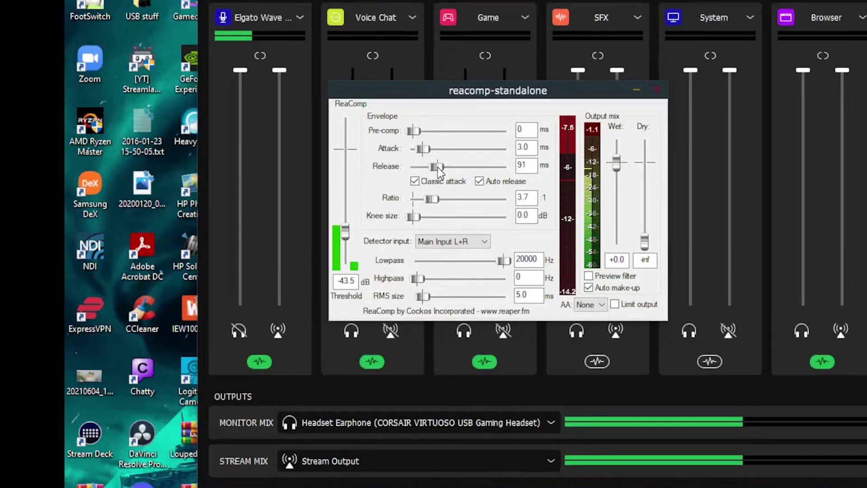
drag(436, 168, 439, 168)
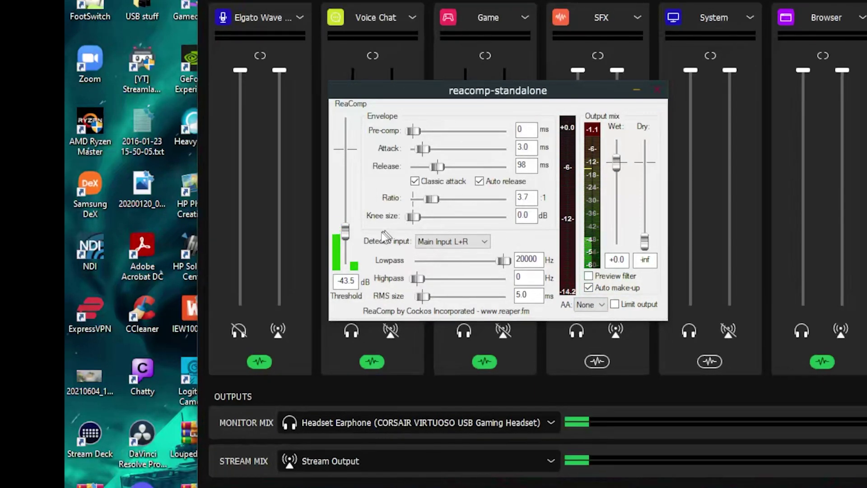
drag(345, 232, 346, 232)
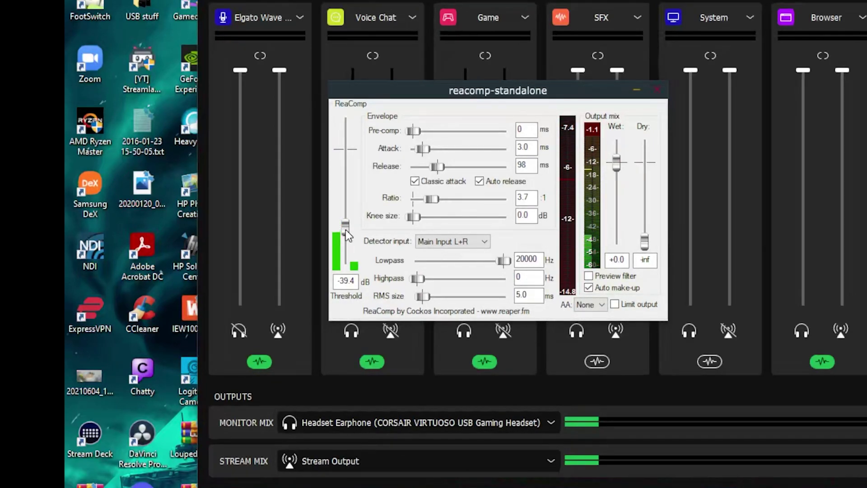
Close the mic compressor, then set Voice Chat's ReaComp ratio to 5.0:1 and close it.
click(656, 90)
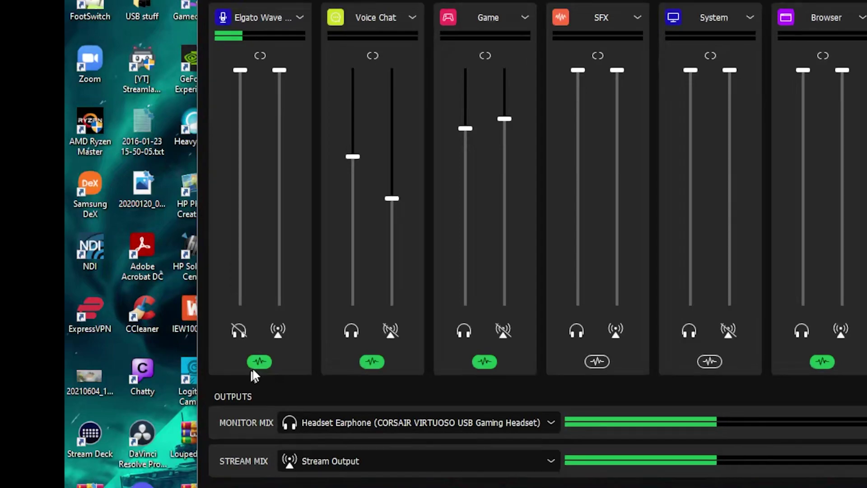
click(372, 361)
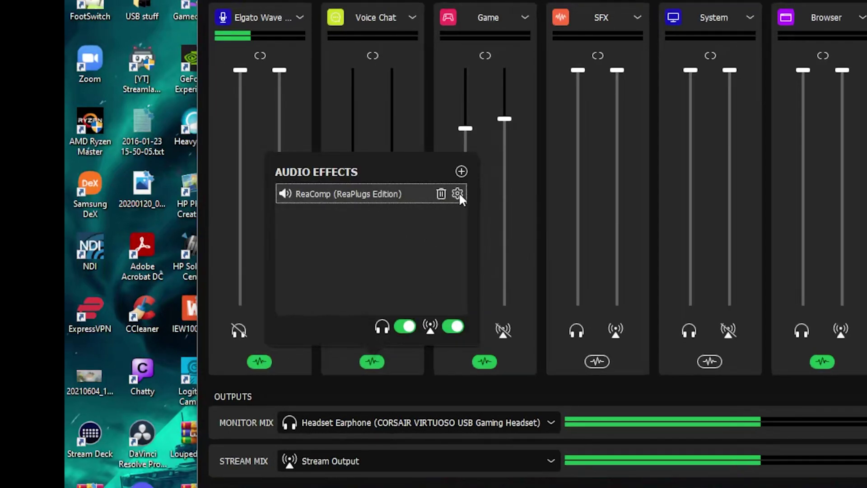
click(457, 192)
drag(678, 230, 690, 53)
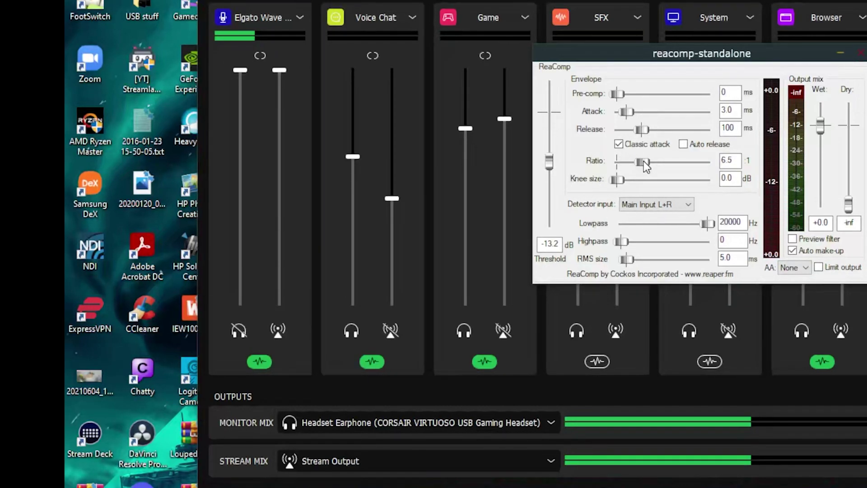
drag(644, 167, 641, 163)
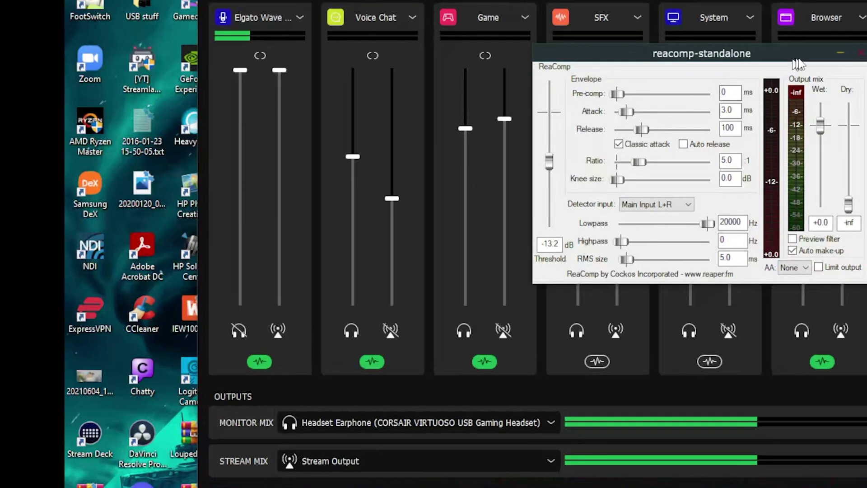
click(859, 54)
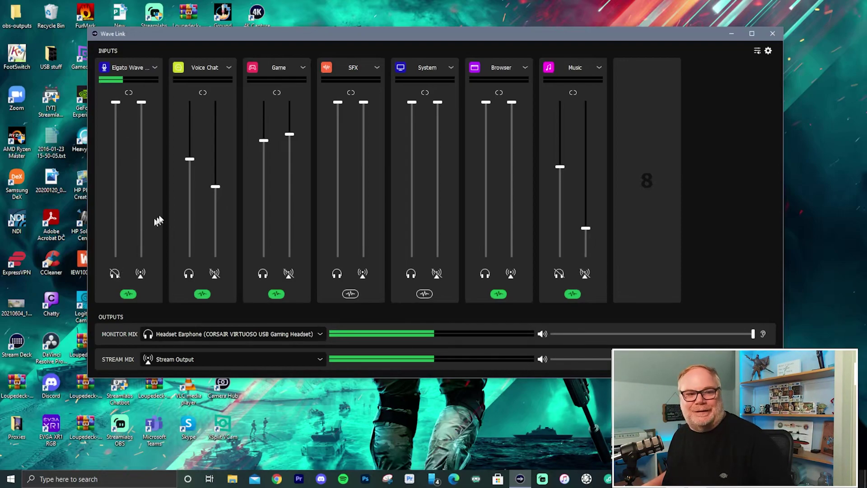
Open the mic channel's effects and select Noise Suppression, ReaEQ and ReaComp in turn.
click(128, 294)
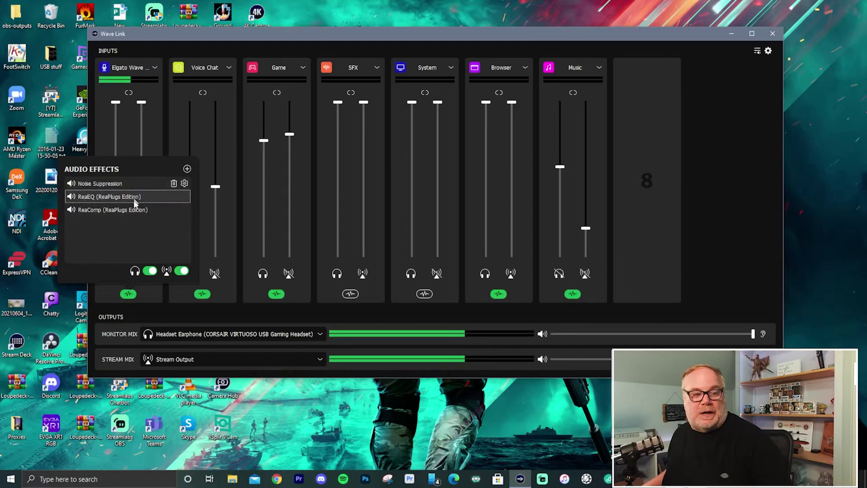
click(145, 184)
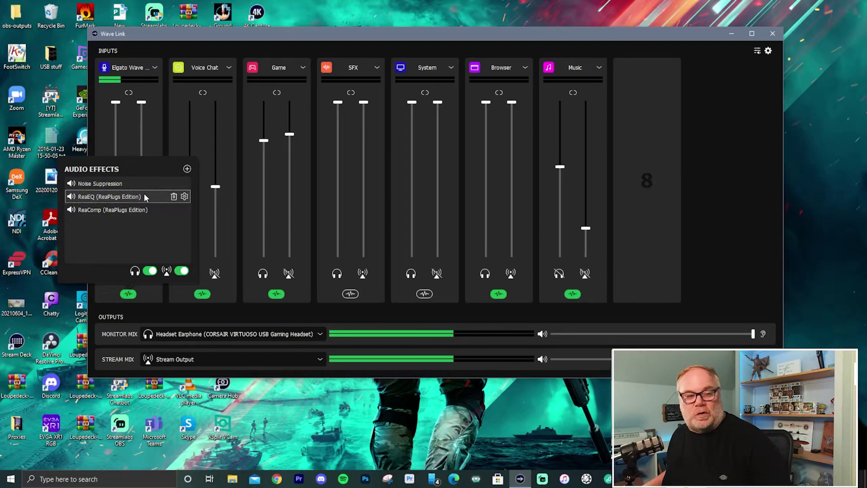
click(119, 210)
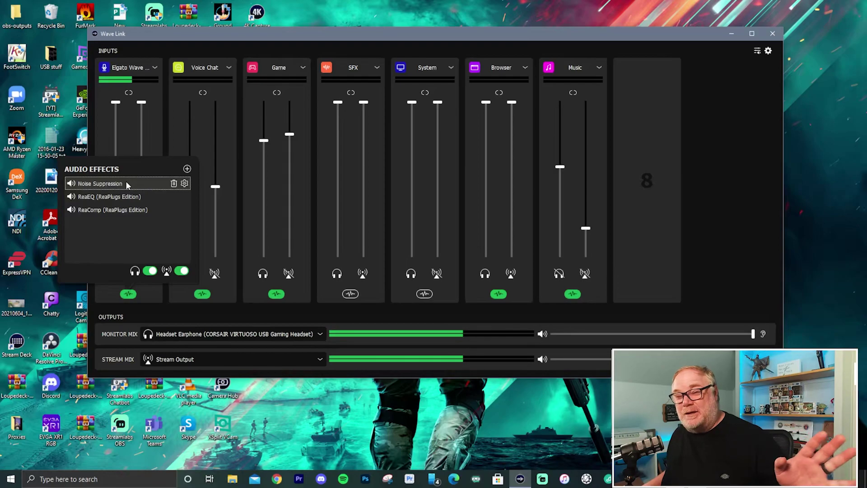
click(122, 195)
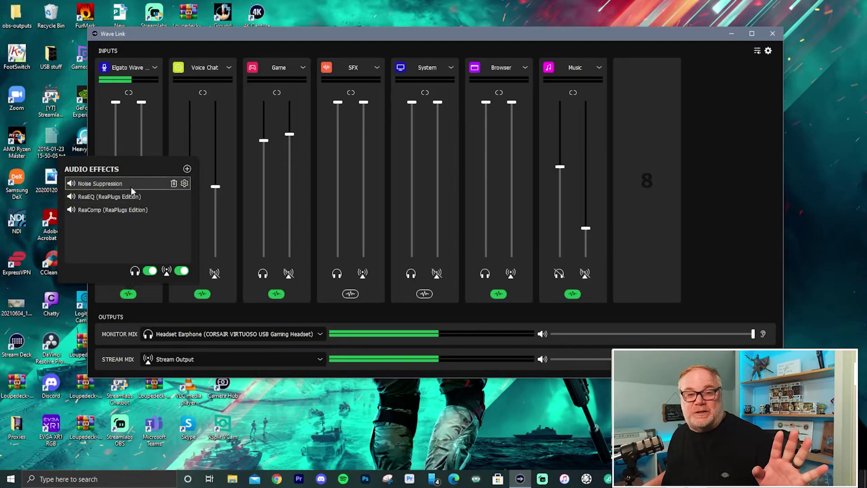
click(131, 210)
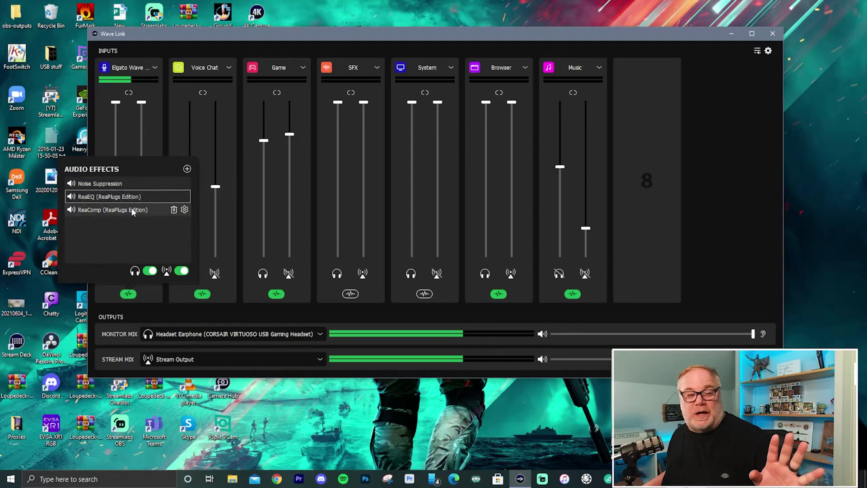
click(138, 184)
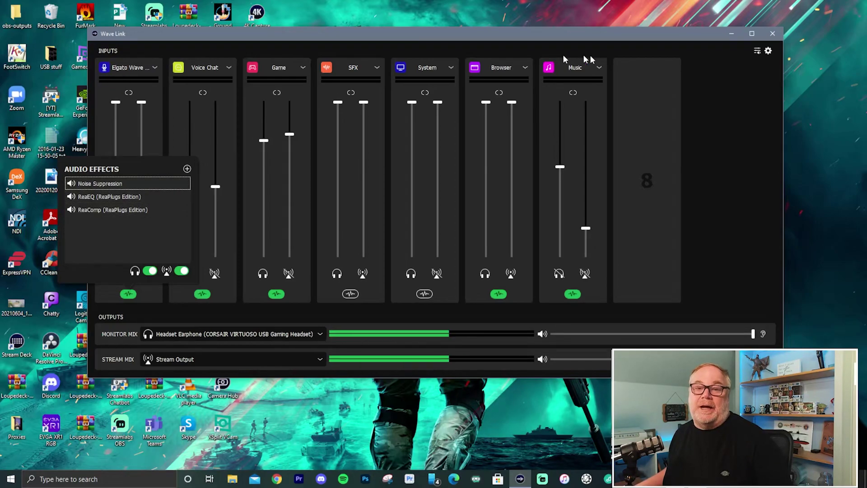
Set Wave Link's plug-in location to the VST3 folder and rescan for new plug-ins.
click(235, 146)
click(768, 53)
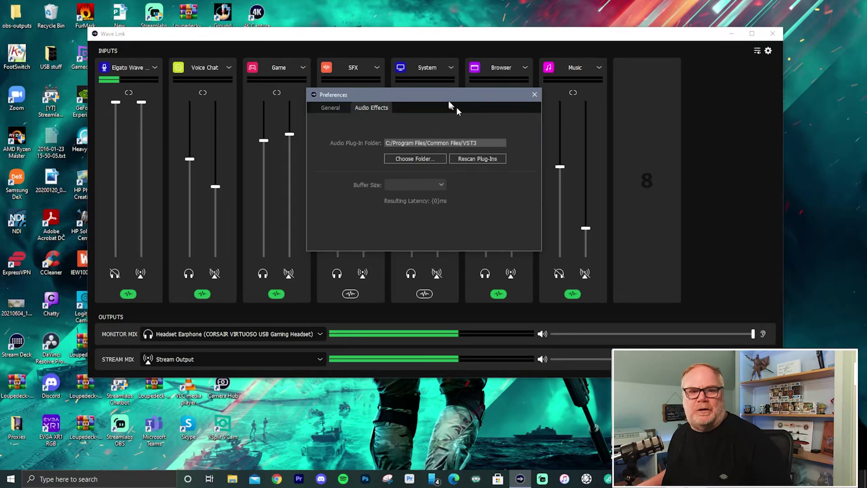
drag(449, 98, 489, 105)
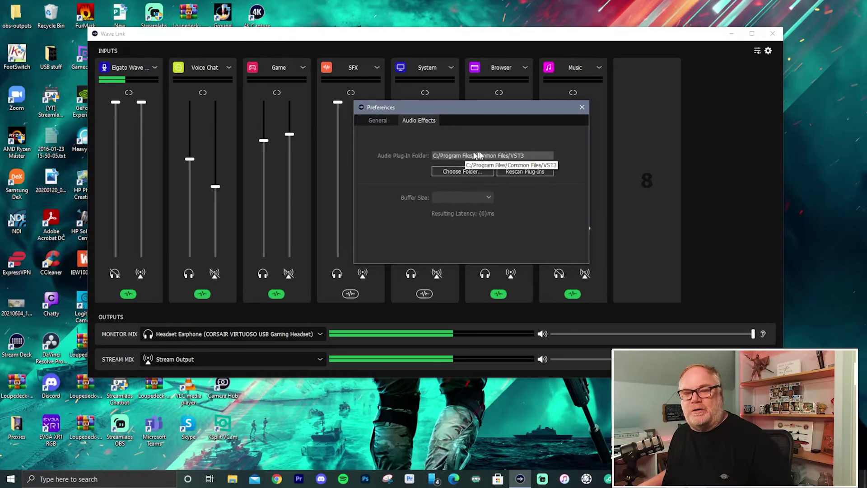
click(462, 172)
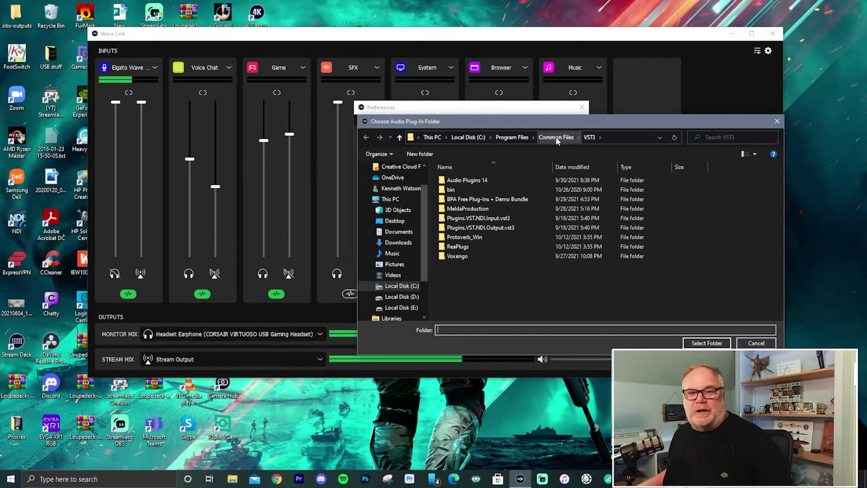
click(715, 344)
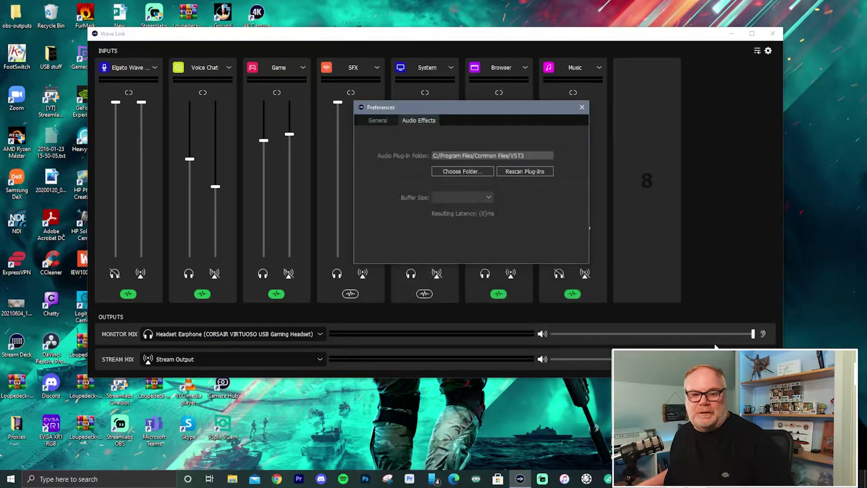
click(520, 172)
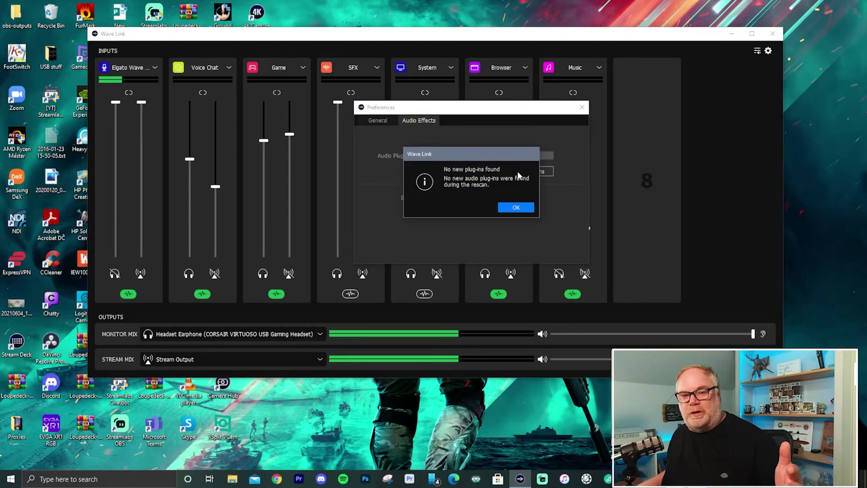
Dismiss the 'No new plug-ins found' notice and close Preferences from the General page.
click(512, 209)
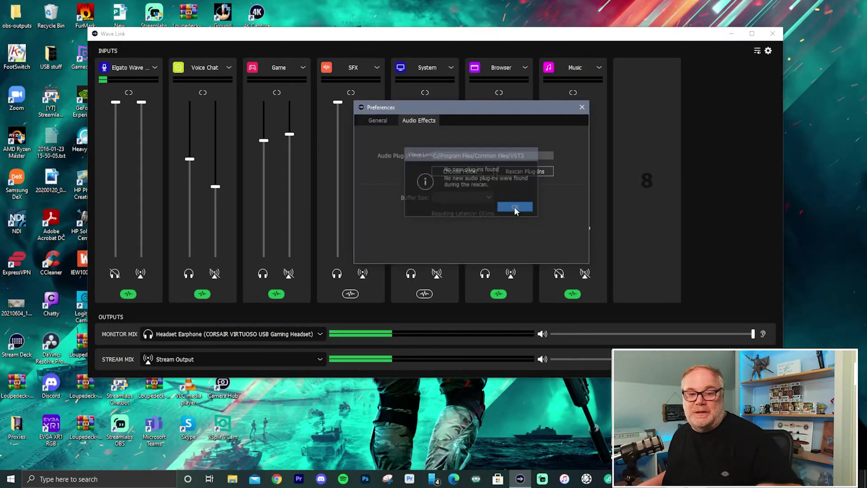
click(514, 208)
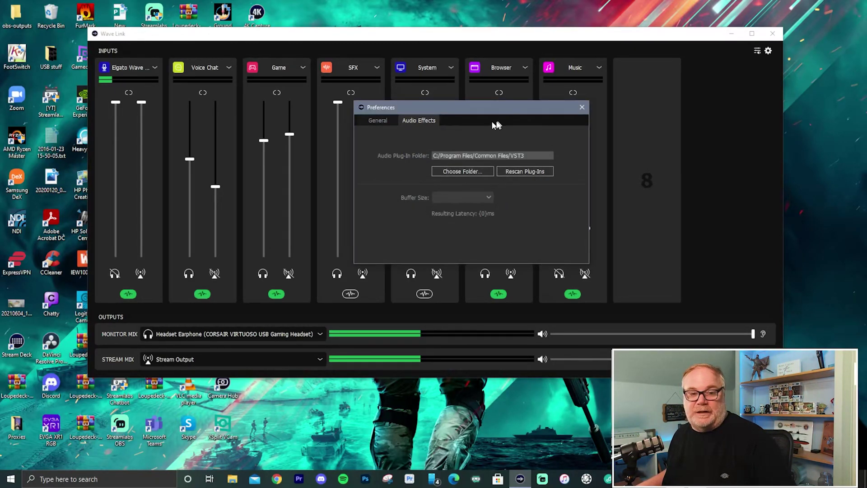
click(377, 120)
click(582, 107)
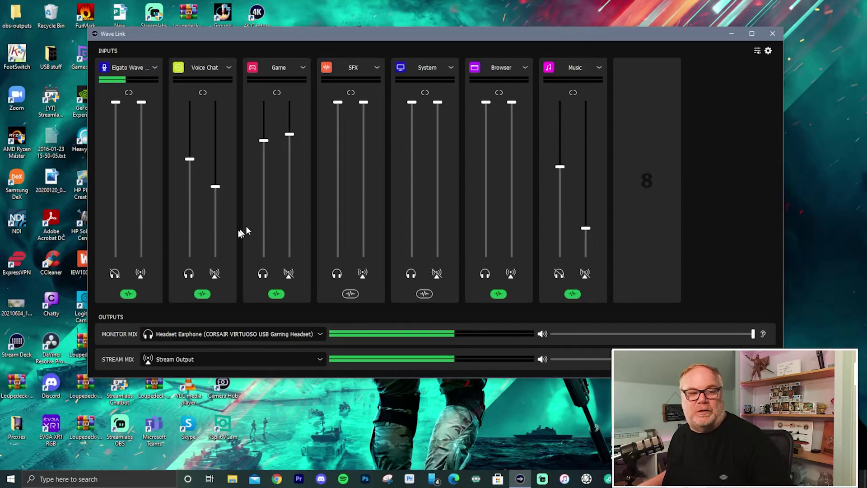
Open the mic's Audio Effects plug-in list and close it without adding anything.
mouse_move(129, 297)
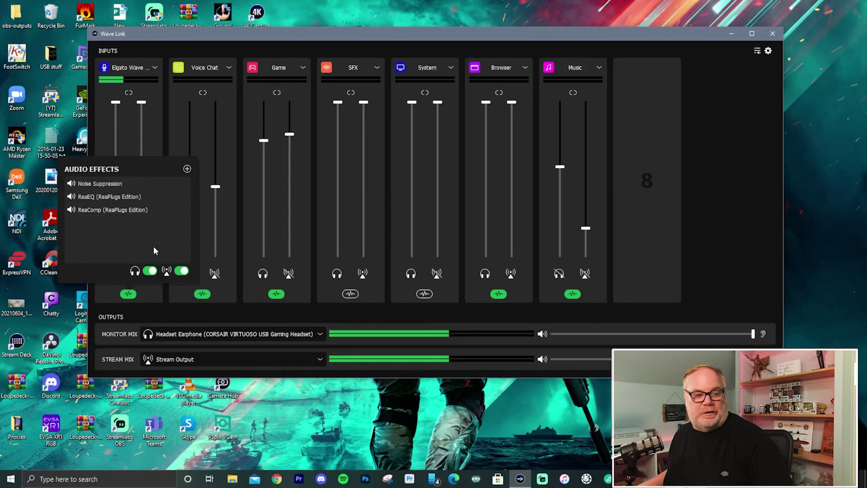
click(187, 169)
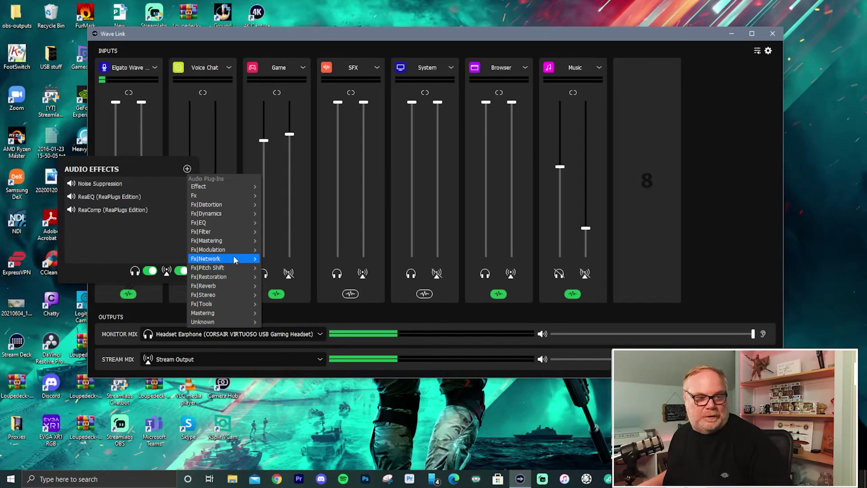
click(252, 39)
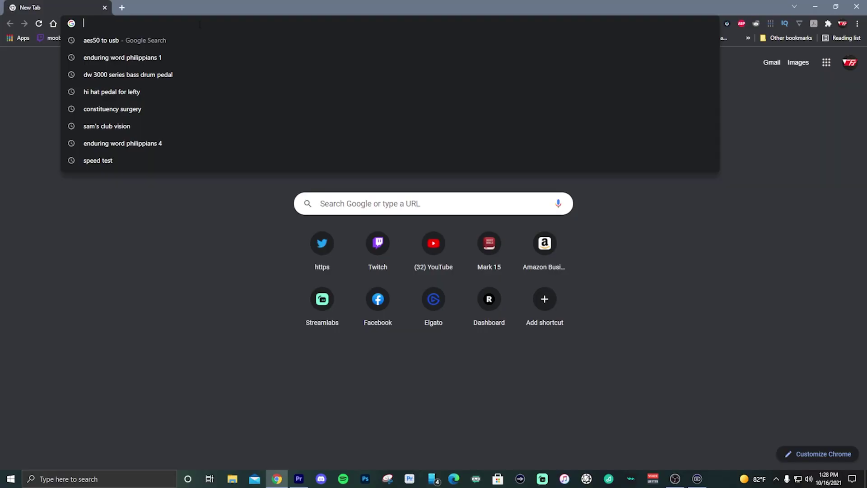
Load ndi.tv and start the NDI Tools for Windows download.
text(ndi.tv)
key(Return)
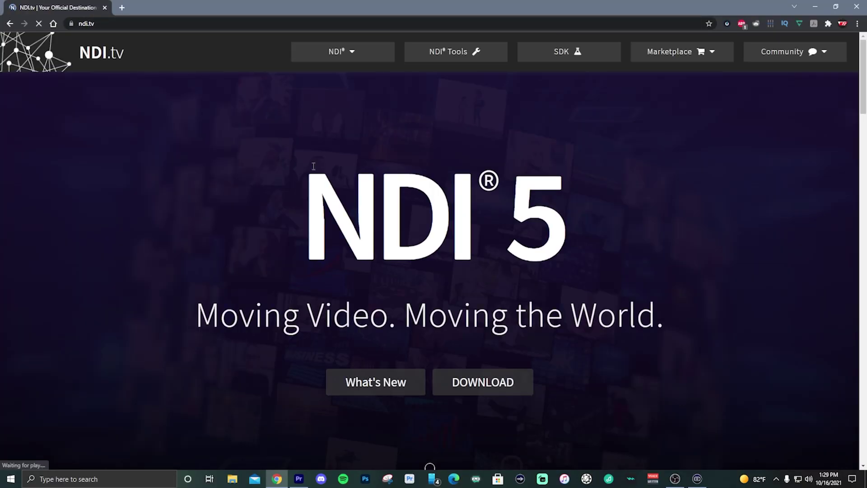
click(463, 387)
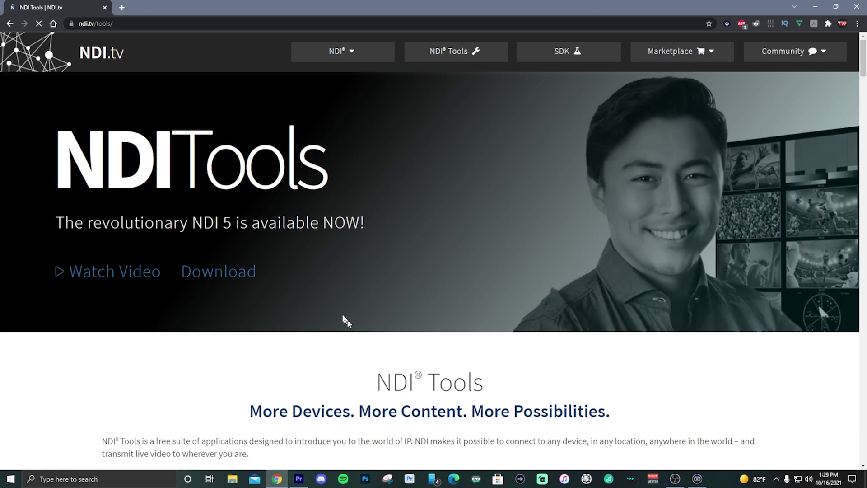
scroll(340, 315, down, 5)
scroll(218, 234, up, 5)
click(218, 235)
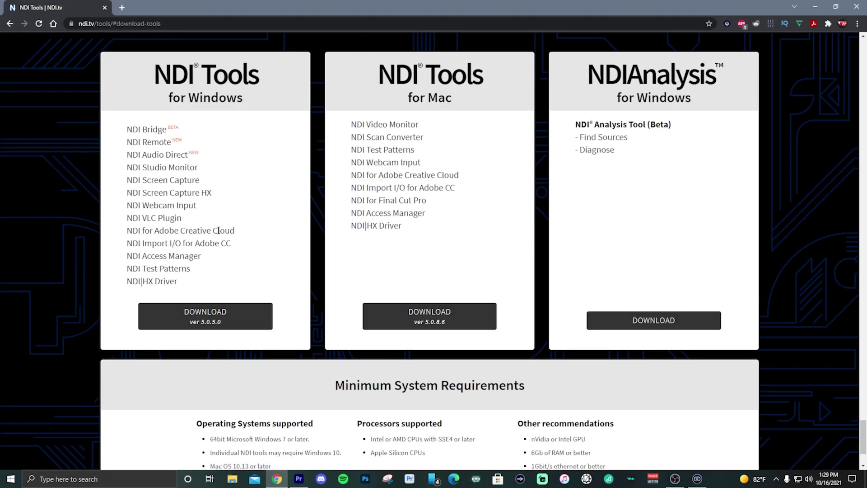
click(205, 316)
Fill in the registration form's first name, last name, e-mail and company fields.
click(374, 126)
text(fdafdsasdfdsaf)
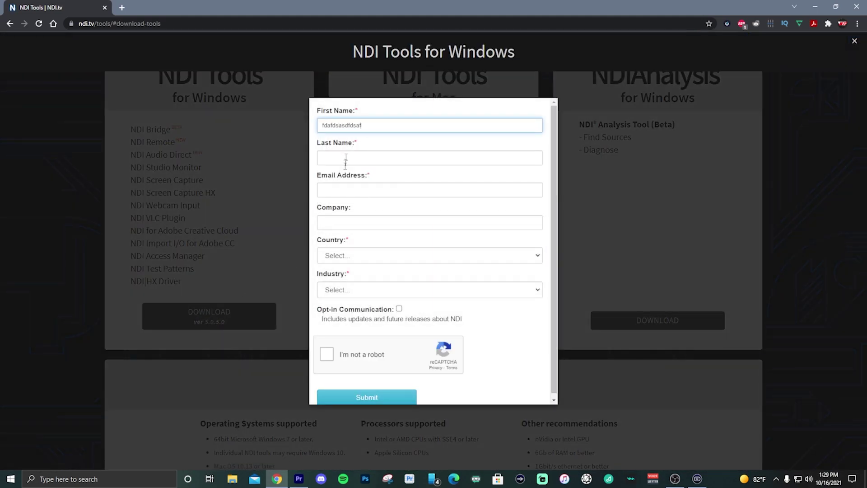
click(345, 158)
text(afsdfsdfasdfa)
click(342, 190)
text(sdfasdasd)
key(Tab)
text(fsdffasdsdfa)
Choose Afghanistan as country and Broadcast (TV/Radio) as industry, tick reCAPTCHA, and submit.
click(350, 256)
click(351, 285)
click(352, 290)
click(351, 314)
click(368, 353)
click(366, 397)
Replace the rejected e-mail with a valid address and resubmit the form.
key(ctrl+a)
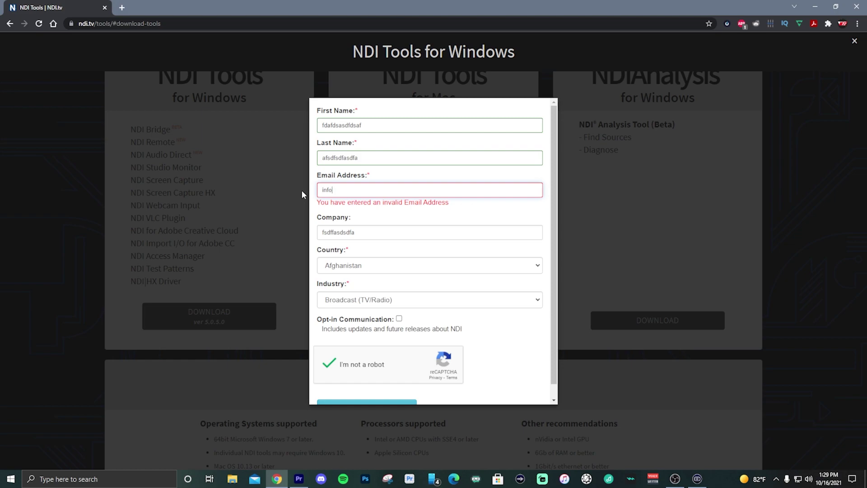
click(394, 395)
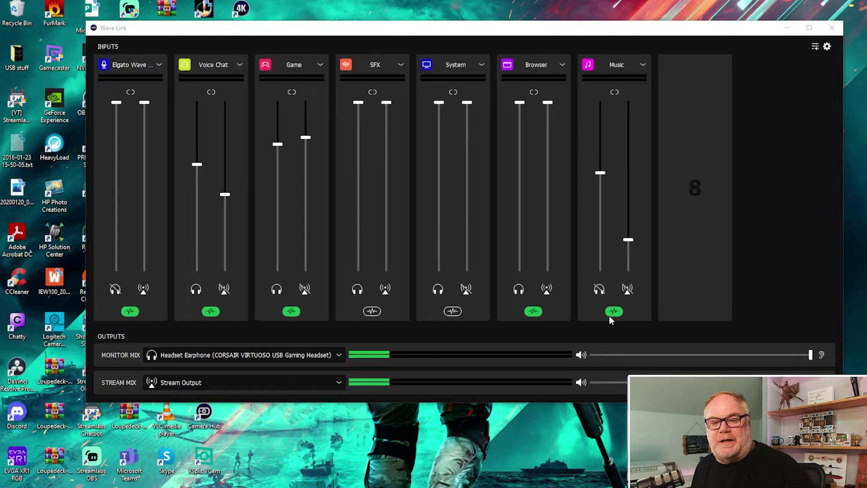
click(599, 289)
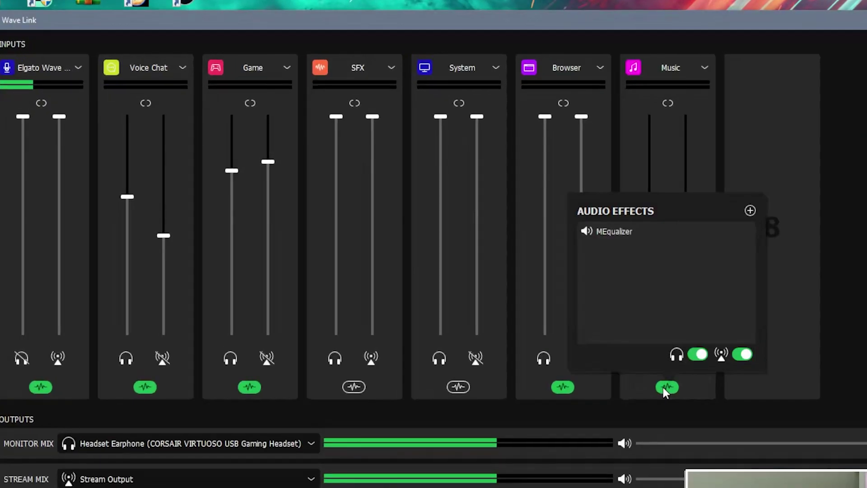
mouse_move(603, 231)
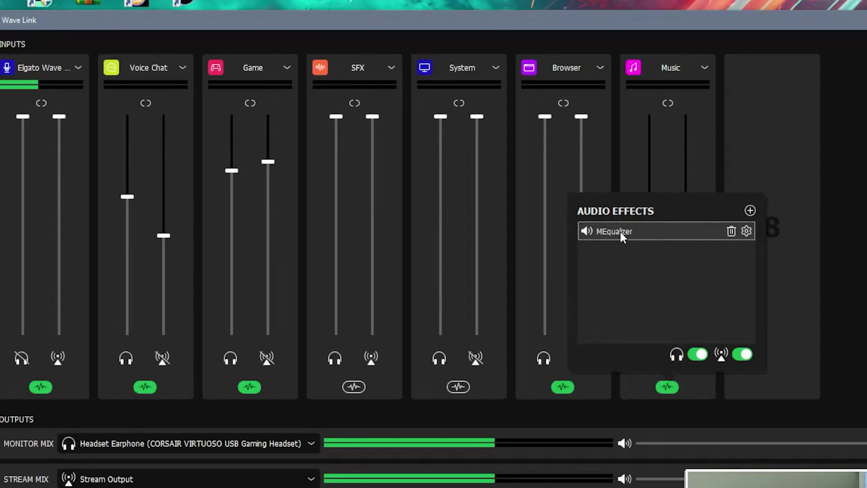
click(746, 231)
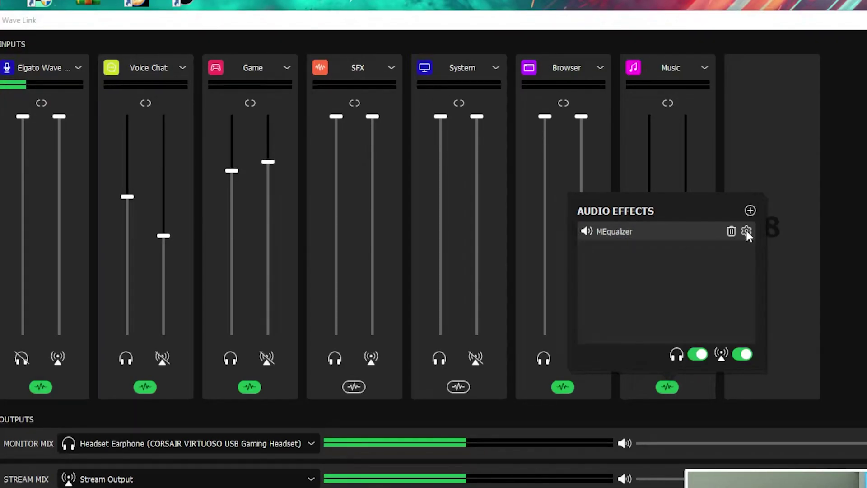
drag(646, 134, 656, 126)
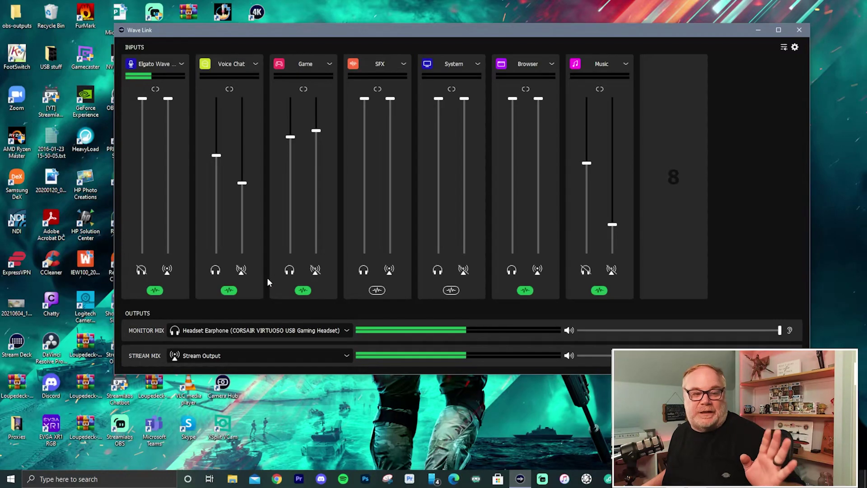
click(154, 291)
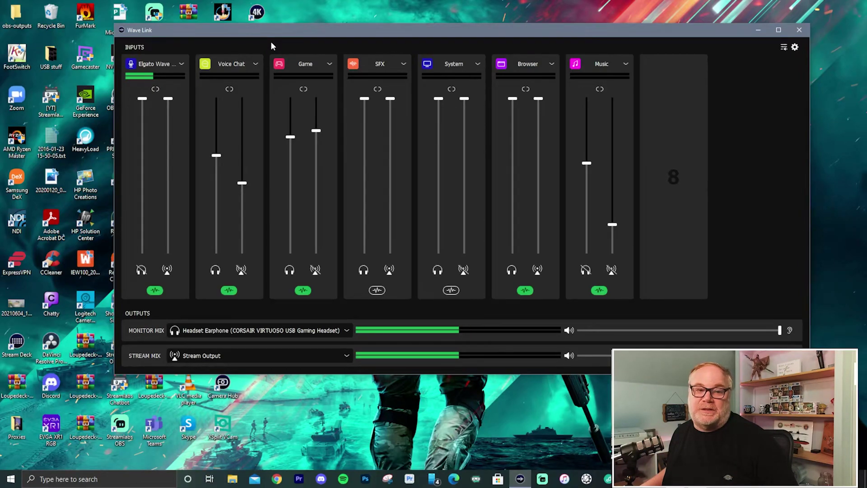
Set the Game channel's NDI Input source to DESKTOP-E8R4541 NVIDIA GeForce GTX 1080 Ti 1.
click(303, 291)
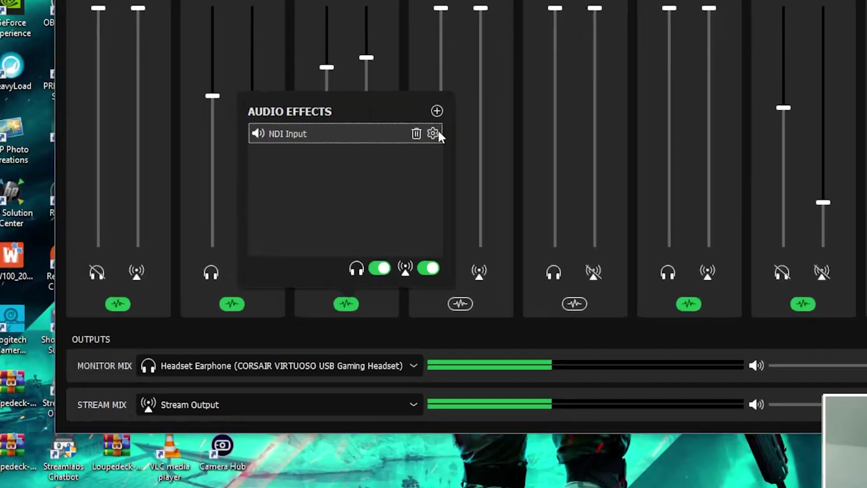
click(360, 180)
click(378, 186)
click(387, 142)
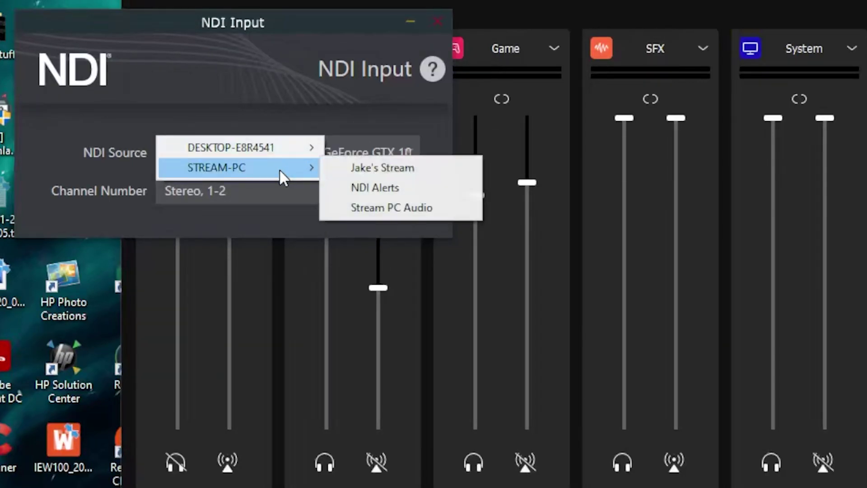
mouse_move(280, 168)
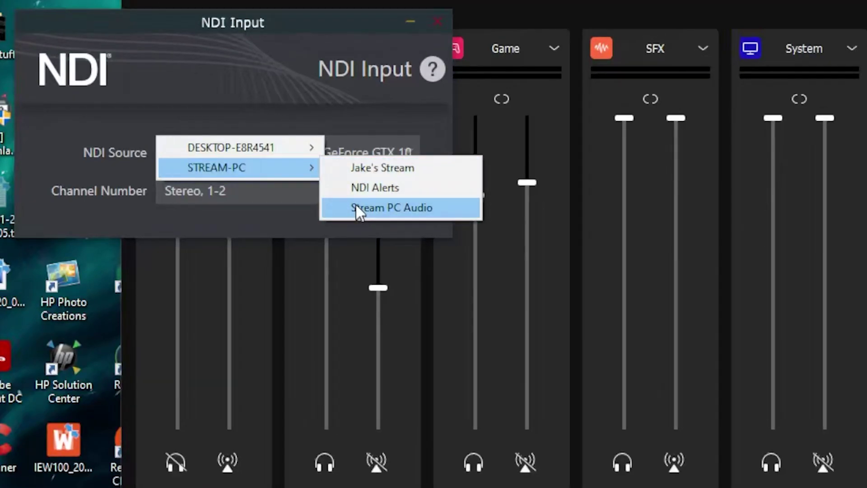
mouse_move(281, 141)
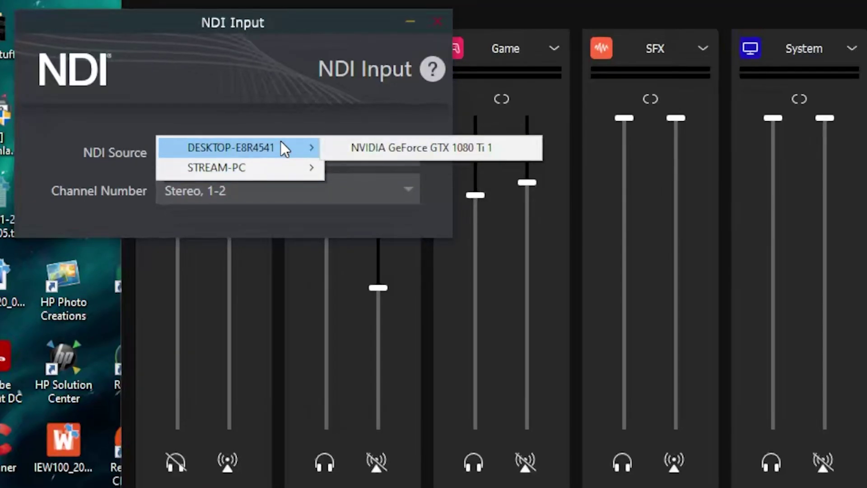
click(442, 148)
Set the NDI Input channel to Stereo 1-2.
click(404, 192)
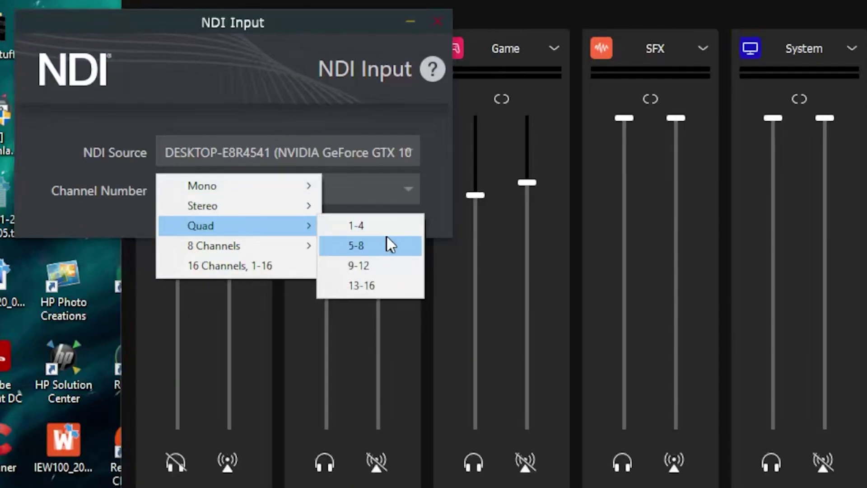
mouse_move(294, 248)
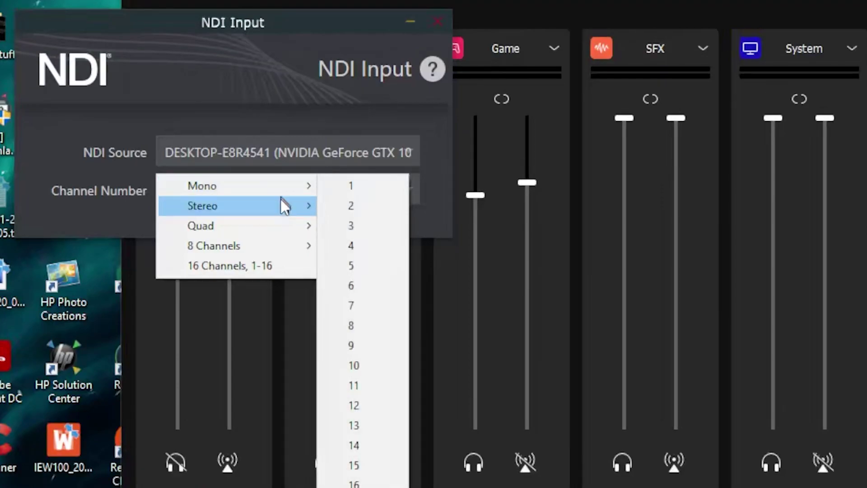
mouse_move(280, 202)
click(365, 206)
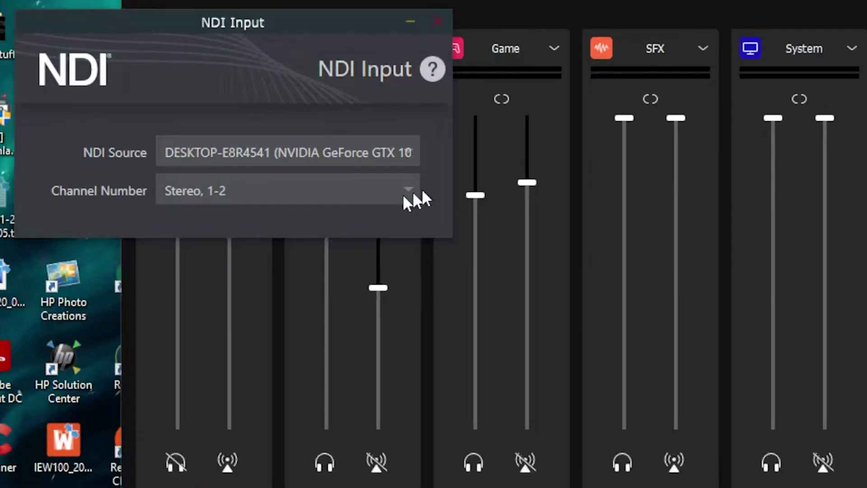
Close the NDI Input plug-in window to return to the full mixer.
click(438, 23)
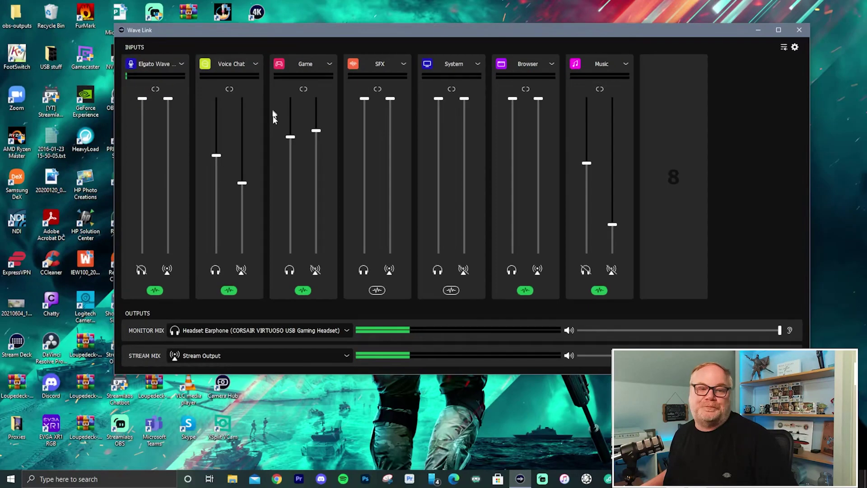